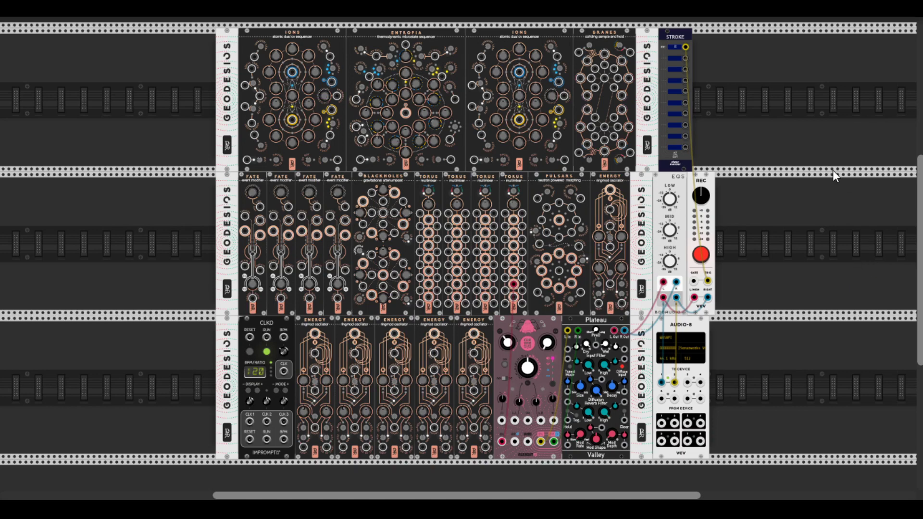
- Peek at the Ions options, then zoom in and switch on Ions' magnetic clock
right_click(269, 37)
left_click(257, 34)
scroll(288, 37, "up", 3)
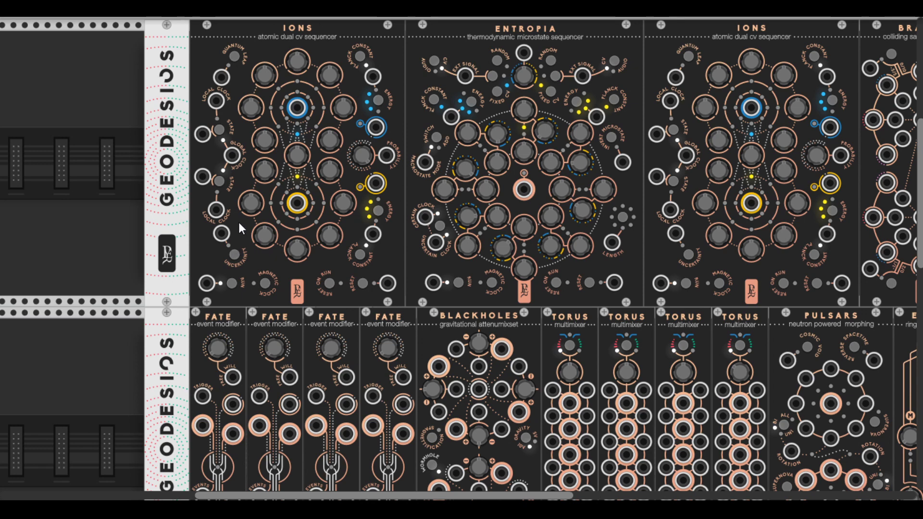
mouse_move(230, 282)
left_click(266, 284)
- Move right to Entropia and drag its global probability knob to 0
scroll(465, 50, "right", 5)
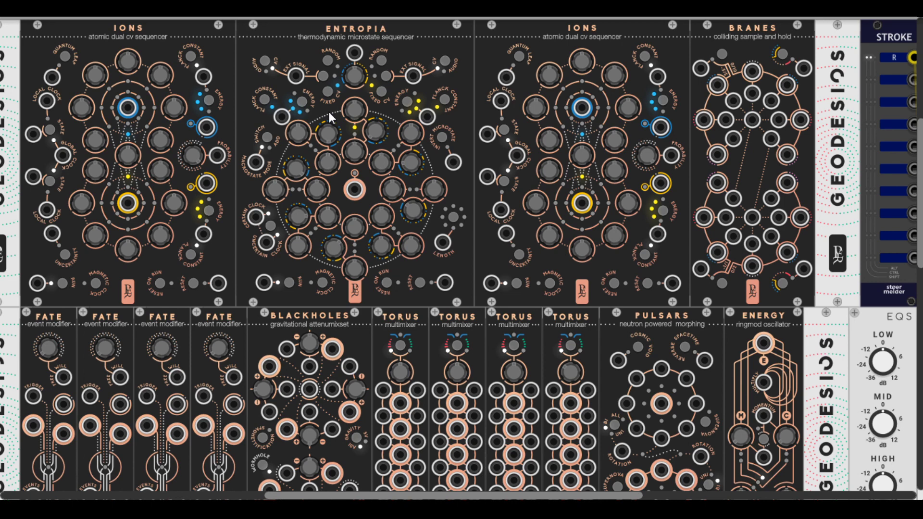
mouse_move(354, 75)
left_mouse_down()
mouse_move(354, 91)
mouse_move(352, 75)
left_mouse_up()
left_click_drag(752, 120, 754, 125)
mouse_move(752, 120)
left_mouse_down()
mouse_move(754, 101)
mouse_move(768, 100)
left_mouse_up()
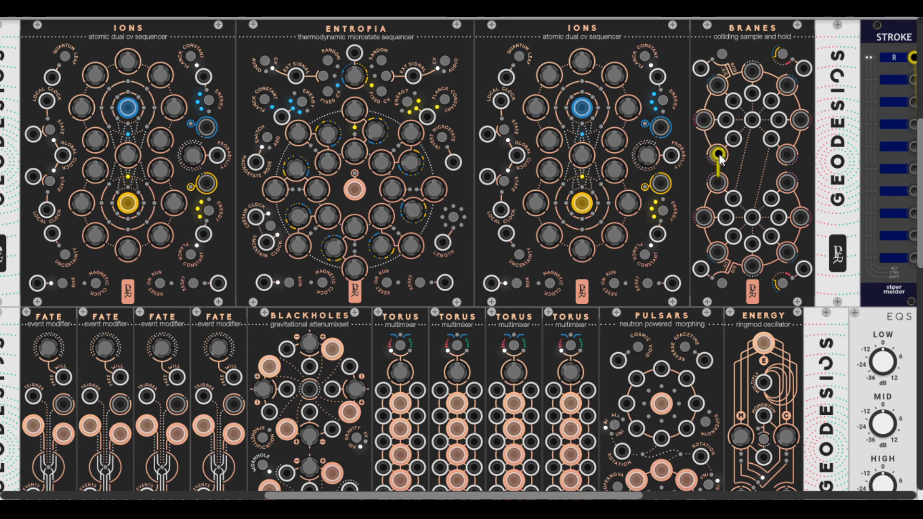
left_click_drag(719, 159, 714, 139)
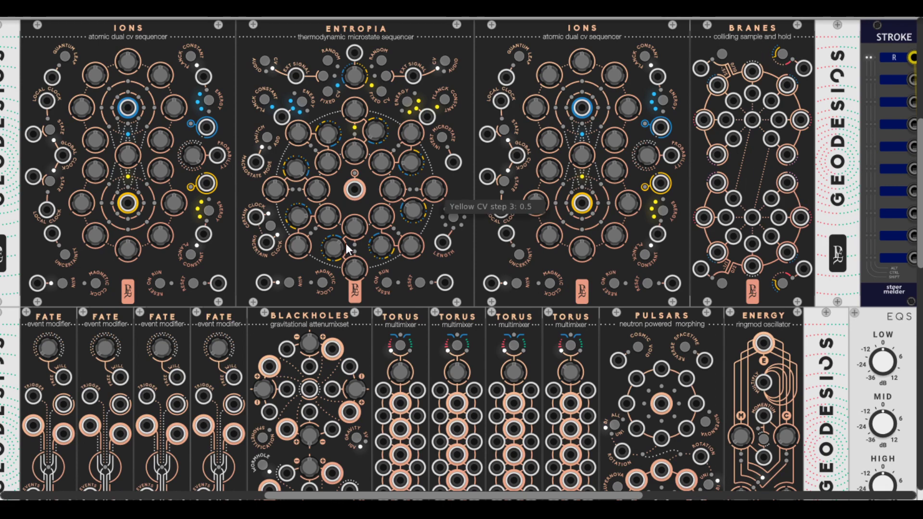
- Turn the first Fate's free will down to 0, then settle it near 0.48
scroll(327, 251, "down", 2)
scroll(176, 263, "down", 4)
scroll(144, 247, "left", 3)
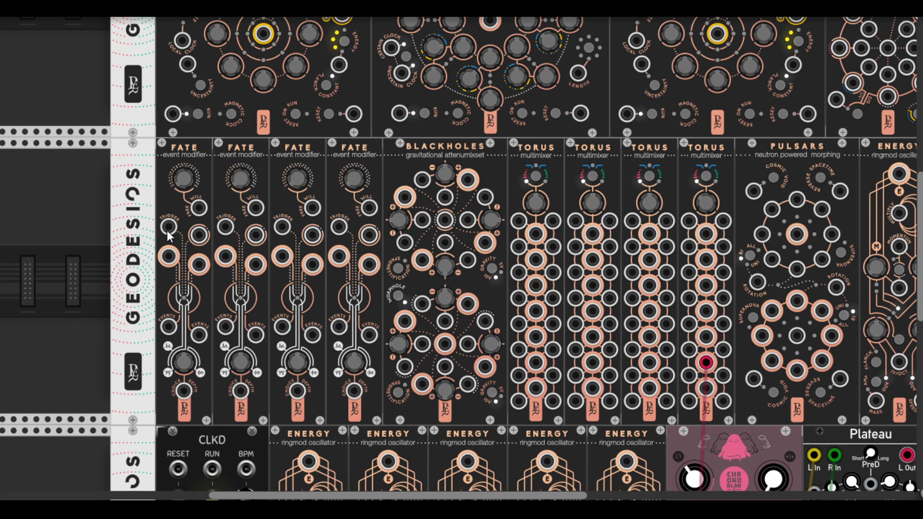
mouse_move(184, 177)
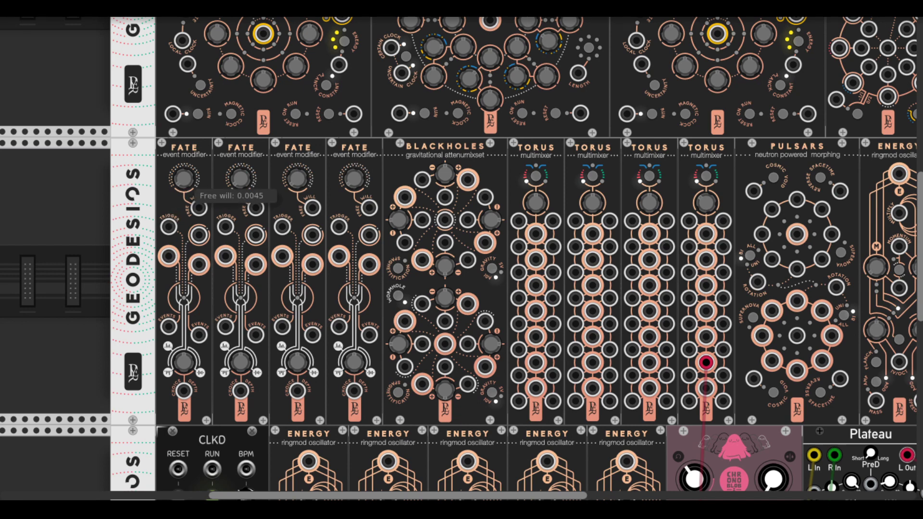
left_click_drag(183, 175, 183, 202)
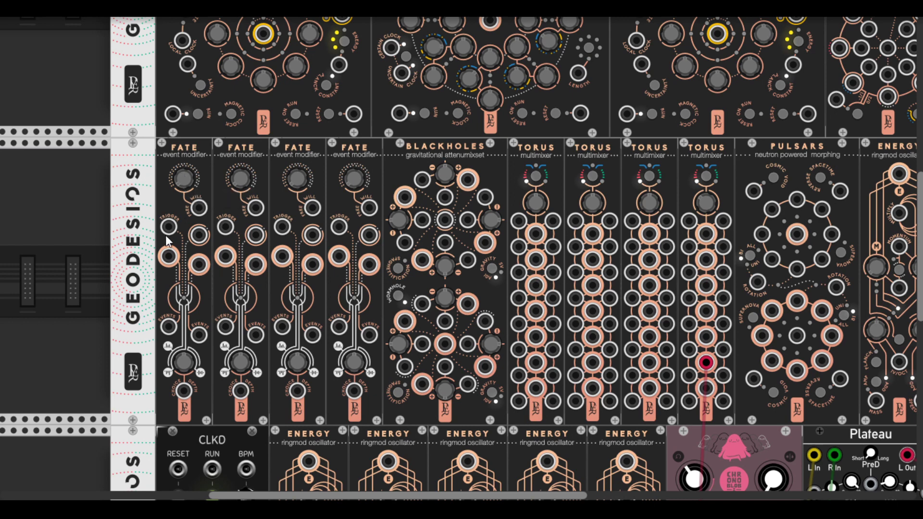
scroll(177, 231, "down", 4)
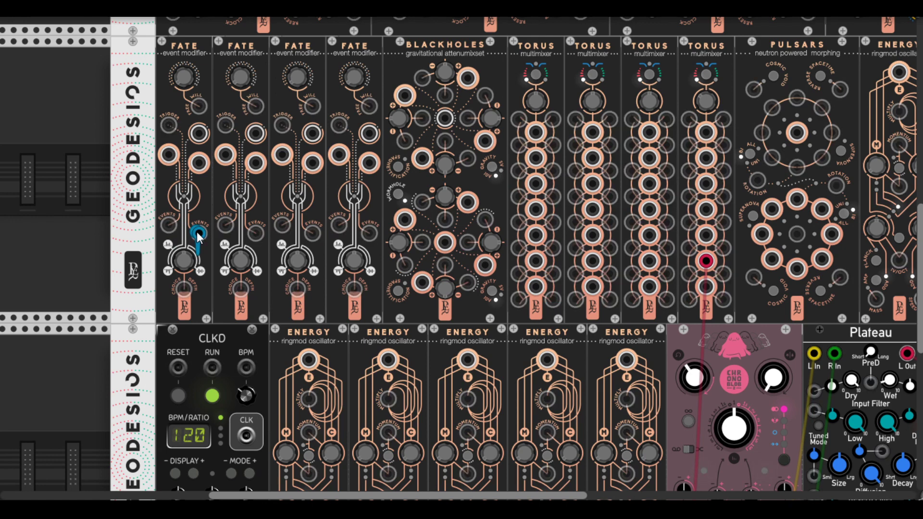
mouse_move(199, 106)
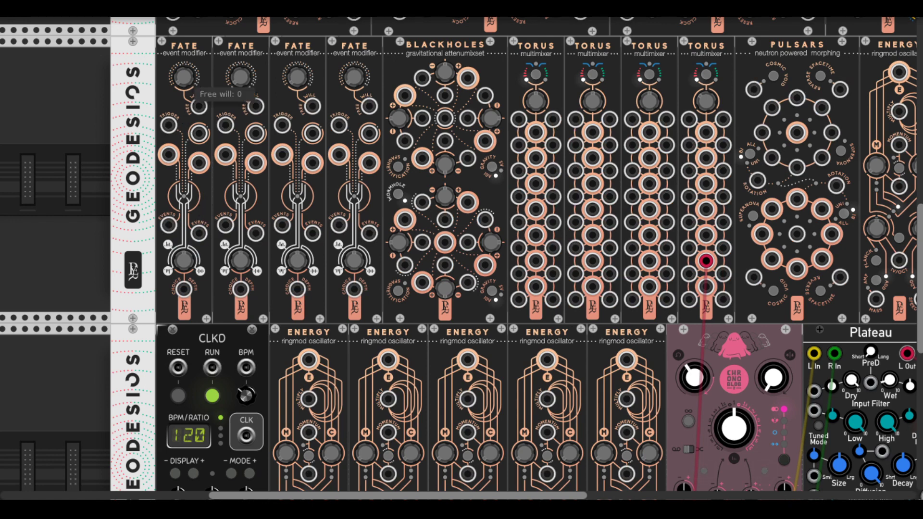
left_click_drag(198, 106, 198, 82)
left_click_drag(184, 78, 180, 76)
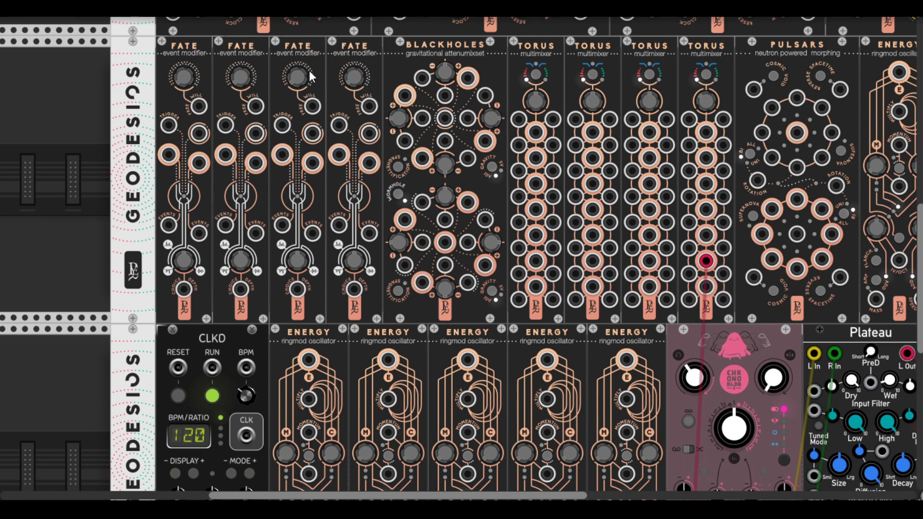
- Scroll the rack right to reveal the EQS, REC and AUDIO-8 modules
scroll(310, 70, "right", 2)
scroll(298, 77, "right", 2)
scroll(270, 61, "right", 2)
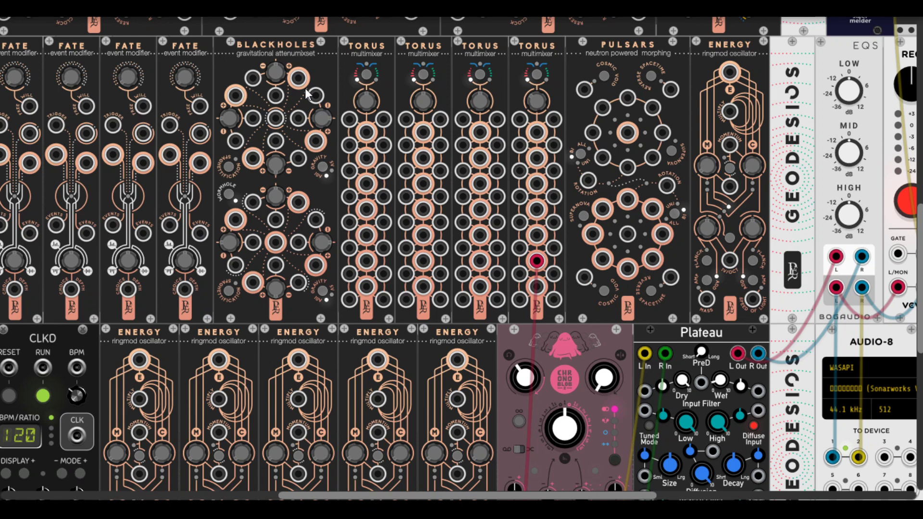
scroll(352, 76, "right", 3)
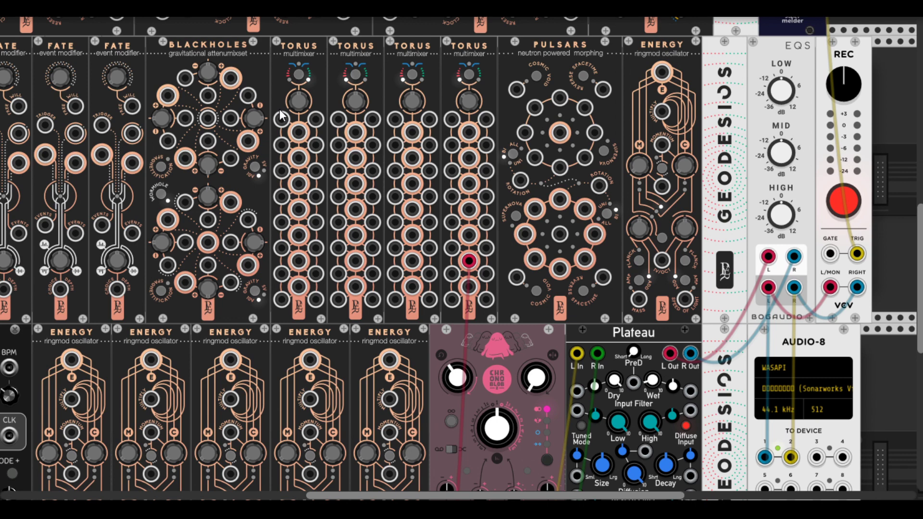
- Pull test cables from the first Torus and change its mode
left_click_drag(278, 120, 277, 113)
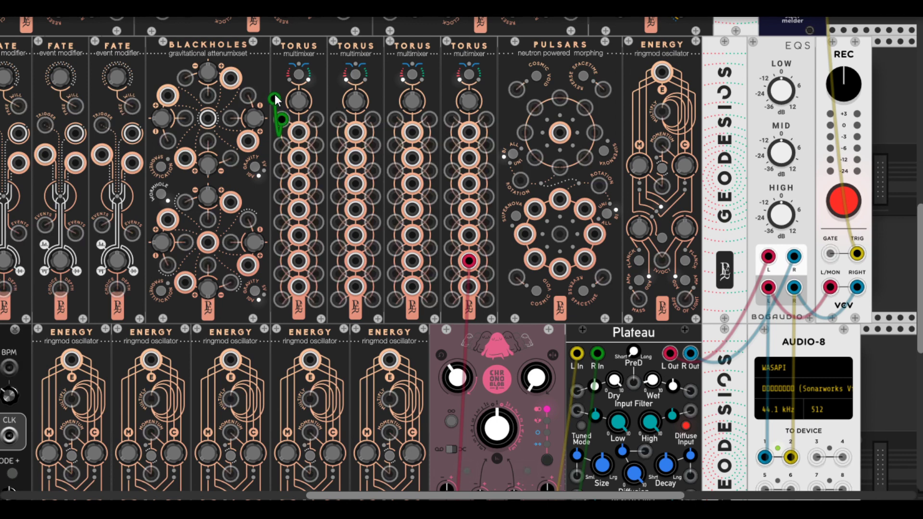
left_click_drag(299, 236, 288, 269)
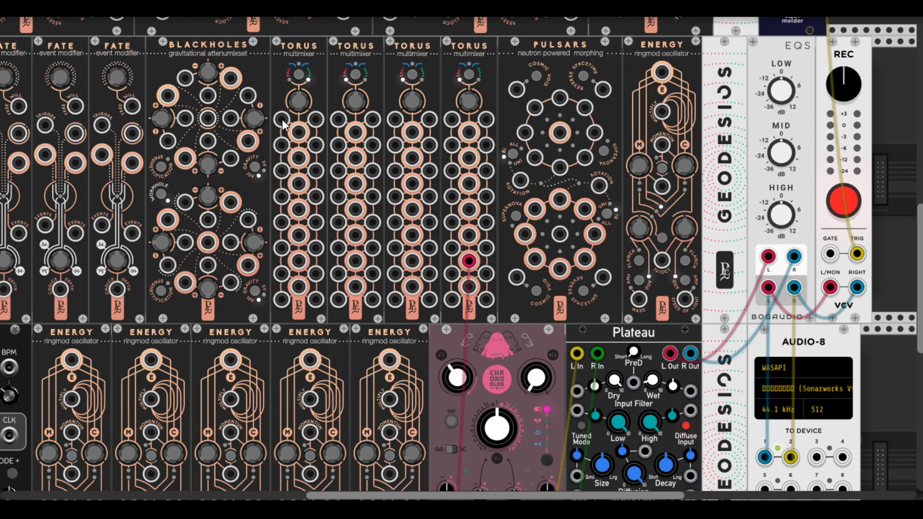
left_click(295, 74)
- Demo Torus cables to Energy and Blackholes, and set the first Torus gain to 0.91
left_click_drag(282, 119, 290, 90)
left_click_drag(281, 300, 263, 366)
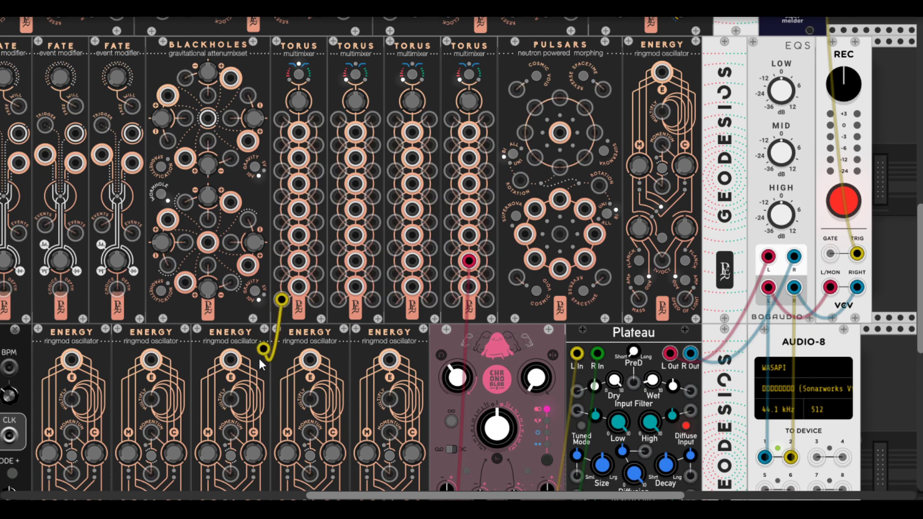
left_click_drag(300, 207, 259, 218)
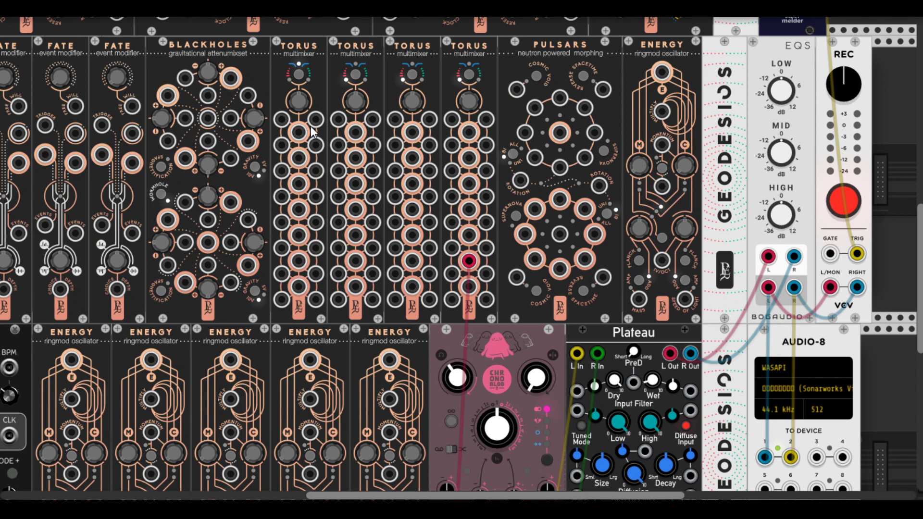
left_click_drag(299, 101, 298, 95)
scroll(339, 70, "right", 3)
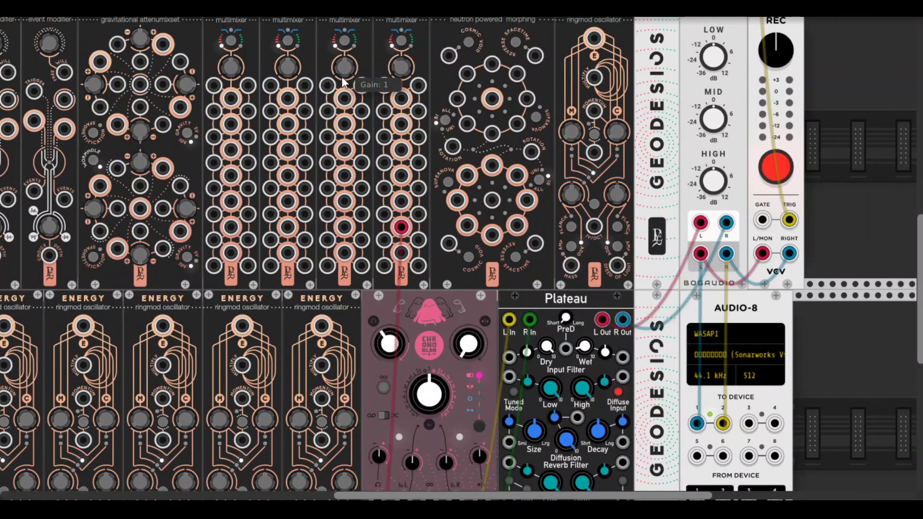
scroll(342, 77, "up", 4)
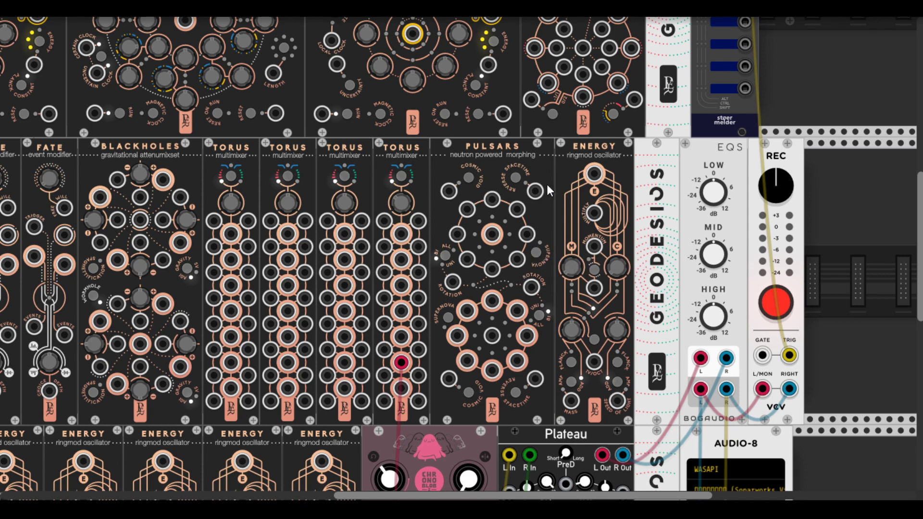
- Patch Pulsars ROTATION into Energy's top input twice, deleting the cable each time
left_click_drag(452, 283, 596, 173)
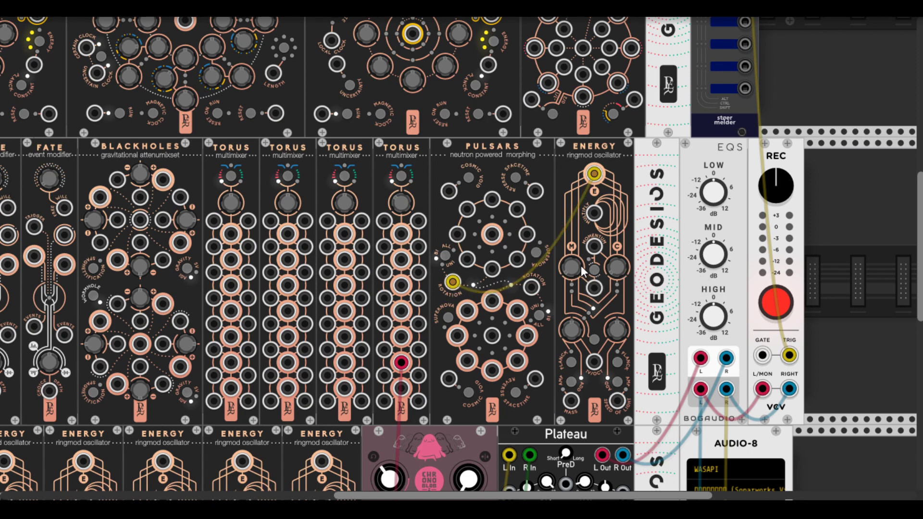
key("BackSpace")
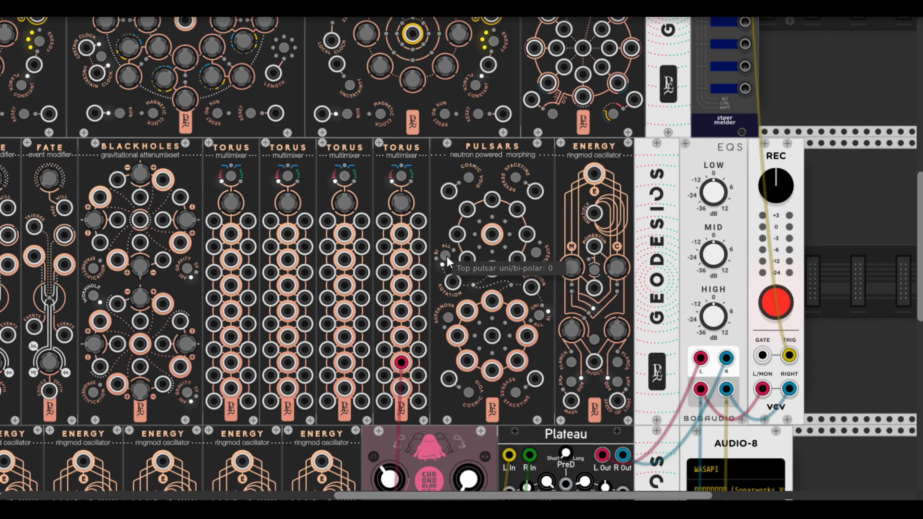
left_click_drag(452, 283, 594, 173)
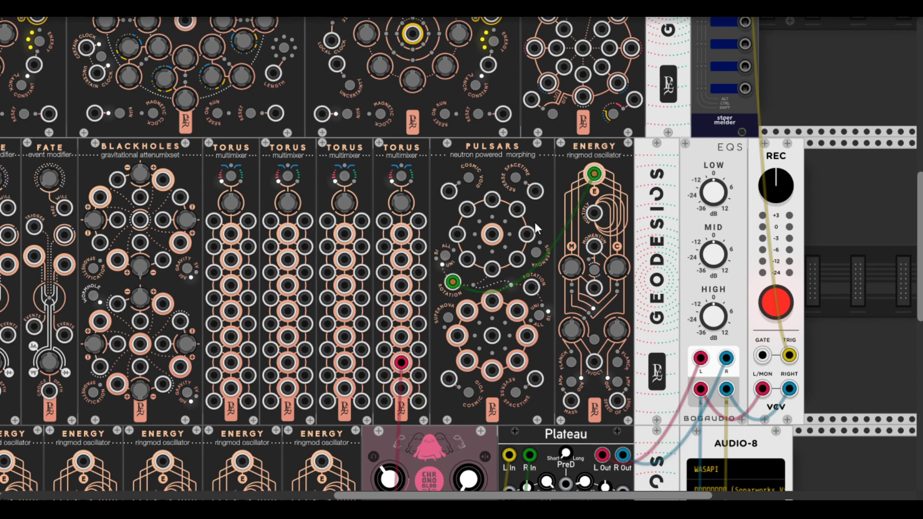
key("BackSpace")
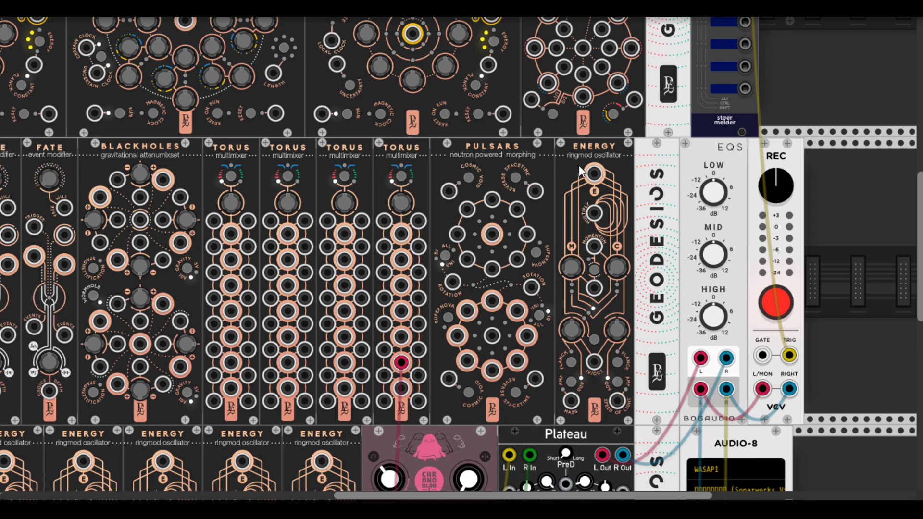
- Cable Blackholes' top output to Energy's V/OCT input and lower Energy's Freq C to -3
scroll(574, 169, "down", 3)
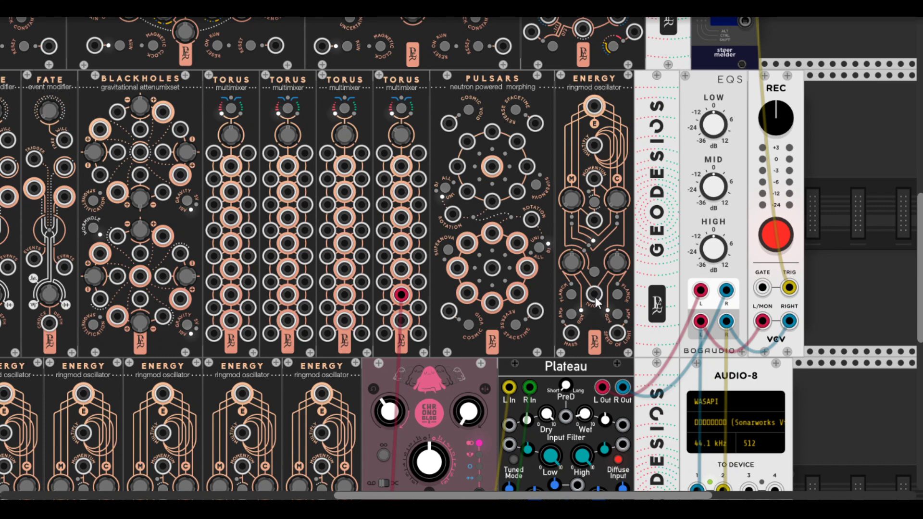
left_click_drag(595, 296, 163, 113)
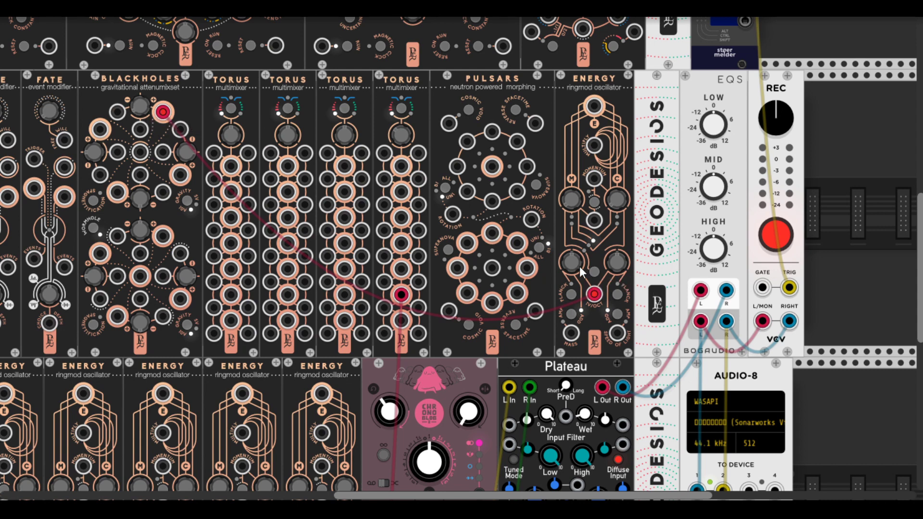
left_click_drag(616, 262, 616, 250)
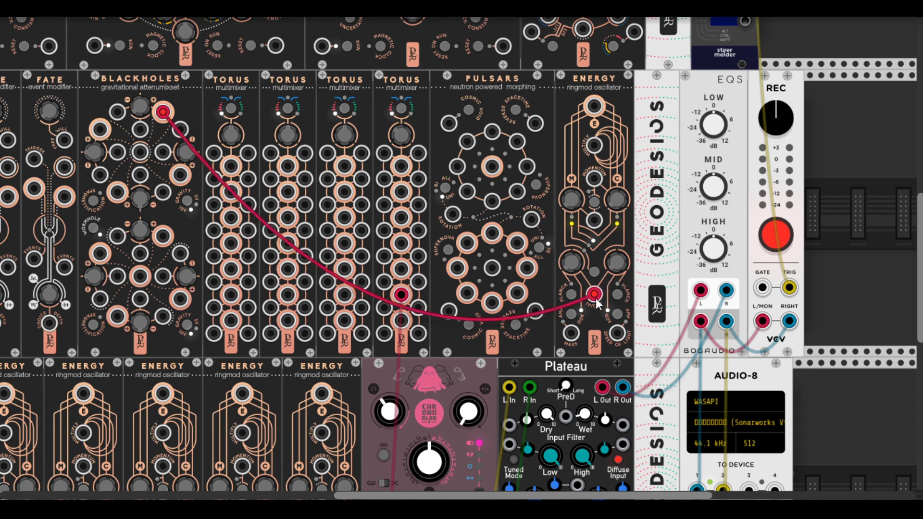
left_click_drag(617, 262, 616, 259)
scroll(505, 250, "down", 5)
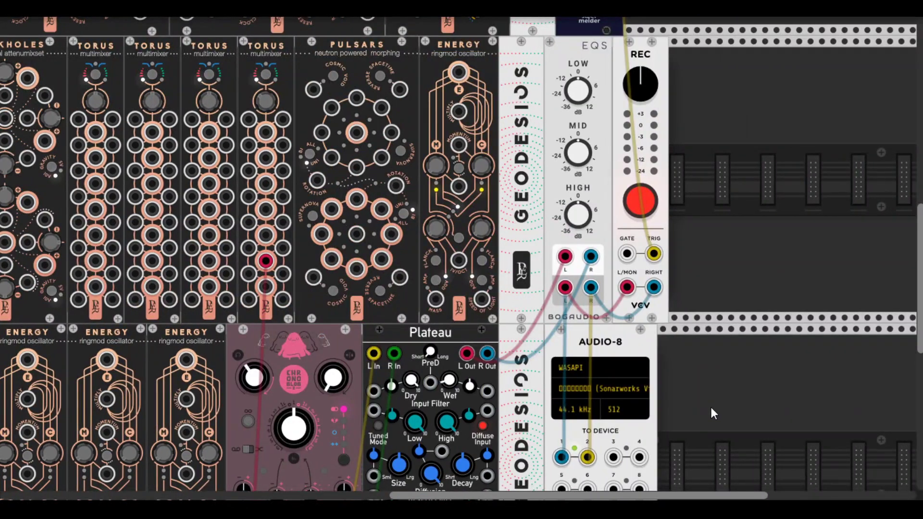
- Search the module browser for 'scope' and place a VCV Scope in the rack
right_click(711, 408)
type("reco")
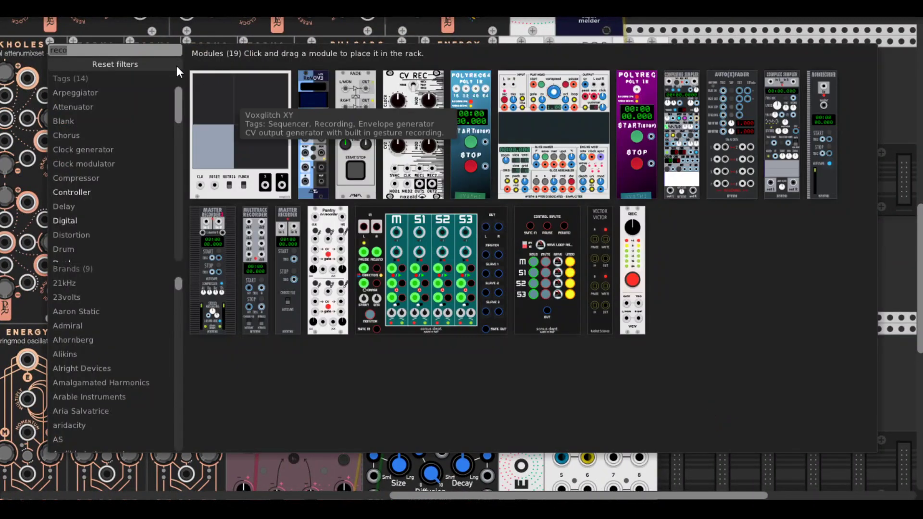
left_click(123, 66)
type("s")
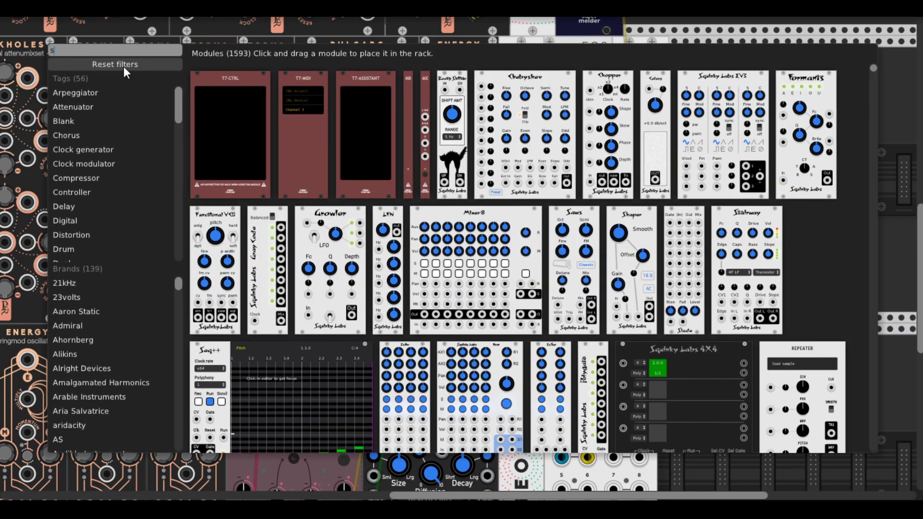
type("cope")
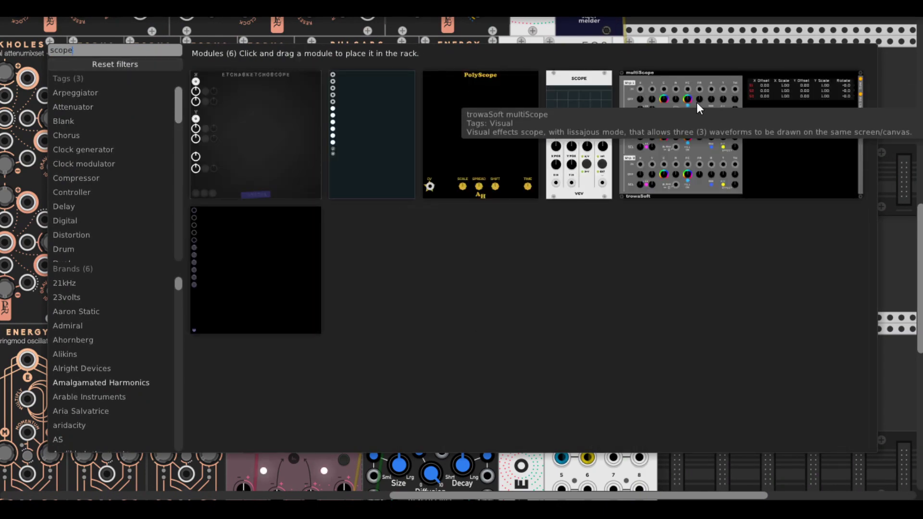
mouse_move(585, 115)
left_mouse_down()
mouse_move(745, 144)
mouse_move(750, 365)
left_mouse_up()
- Cable Scope X IN to Energy's top jack and Blackholes' output into Energy's lower input
scroll(678, 420, "down", 3)
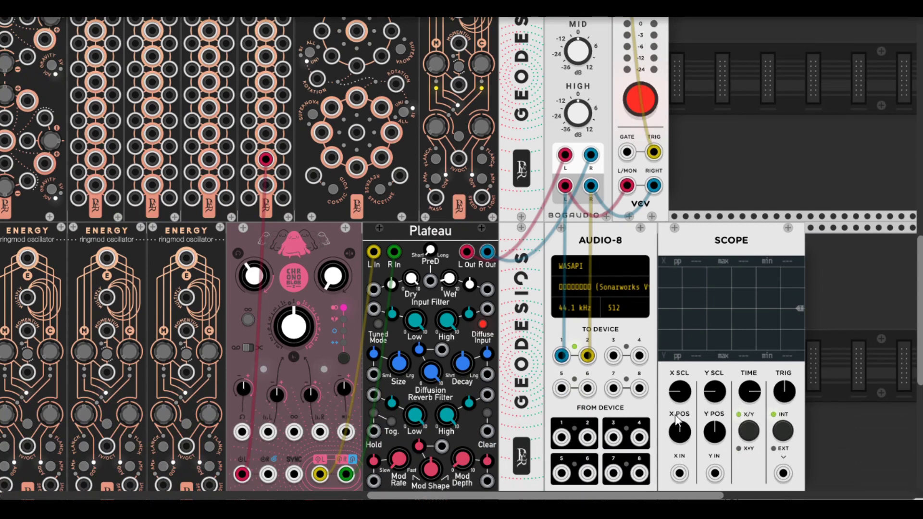
left_click_drag(679, 474, 459, 51)
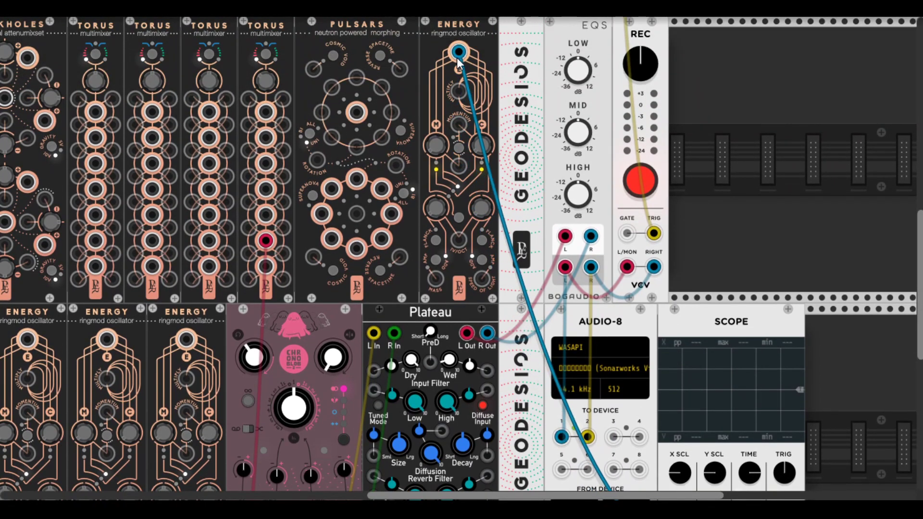
mouse_move(441, 238)
left_mouse_down()
mouse_move(459, 239)
mouse_move(169, 57)
left_mouse_up()
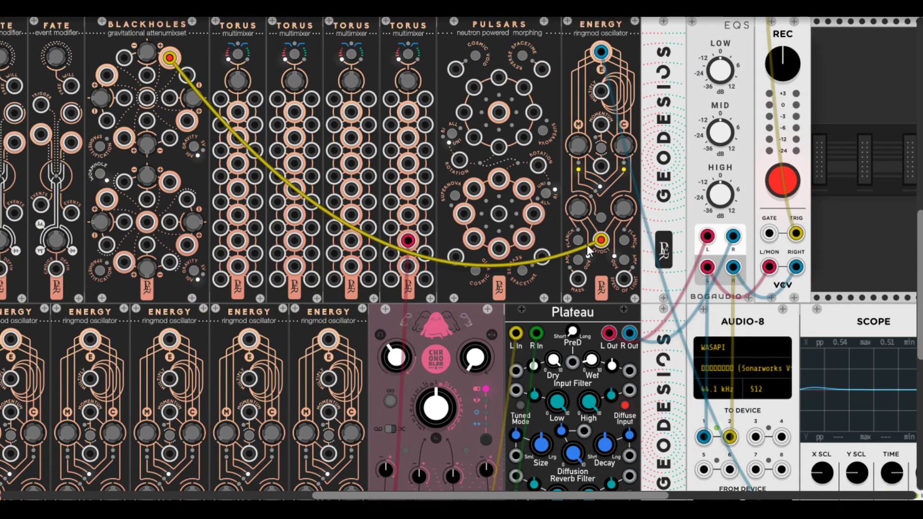
scroll(838, 368, "right", 3)
scroll(639, 295, "down", 3)
scroll(547, 253, "up", 6)
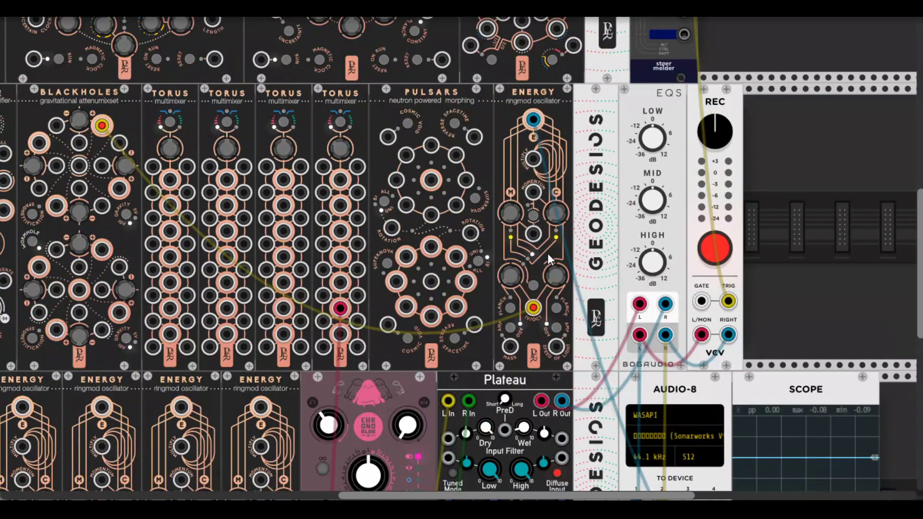
scroll(547, 252, "down", 2)
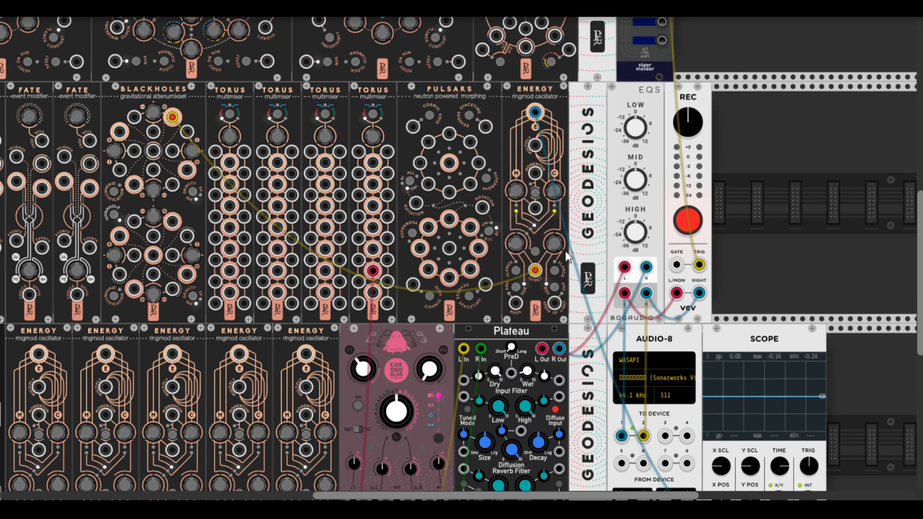
mouse_move(153, 114)
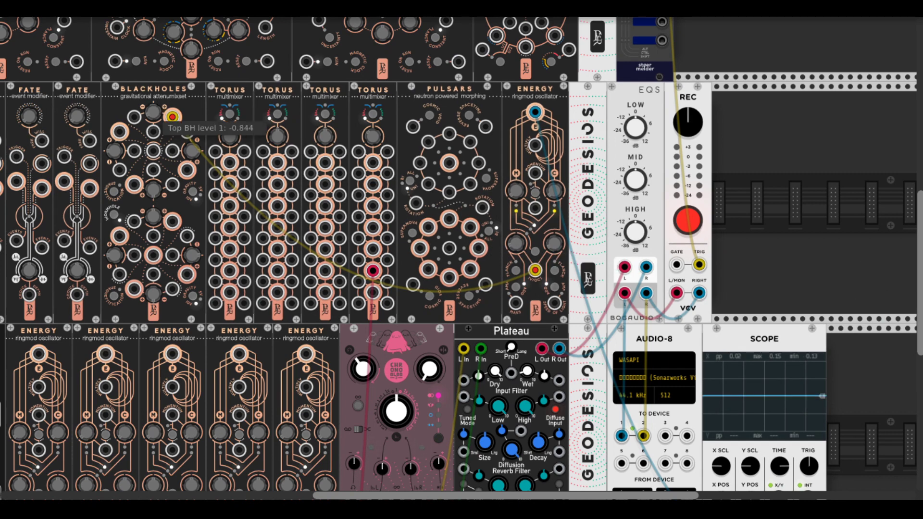
- Increase the Scope's time per division
scroll(705, 218, "down", 5)
mouse_move(778, 330)
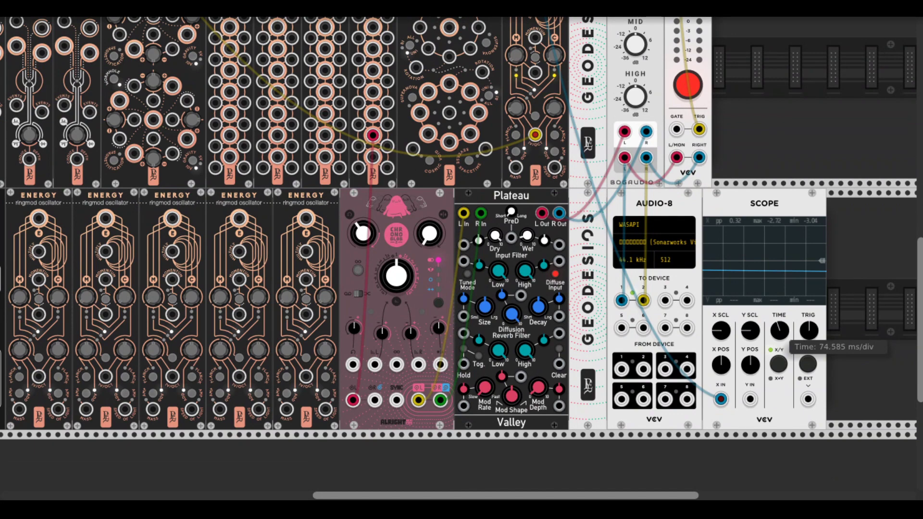
left_click_drag(779, 331, 781, 328)
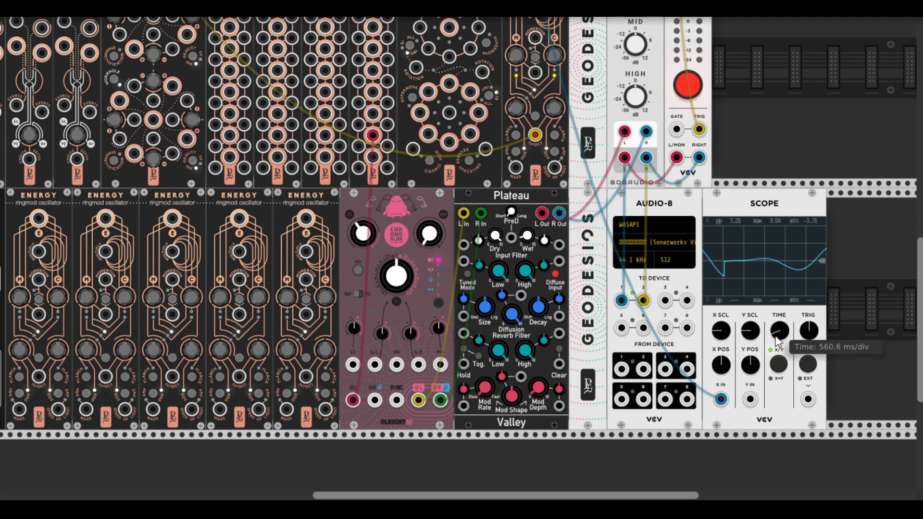
left_click_drag(781, 328, 796, 321)
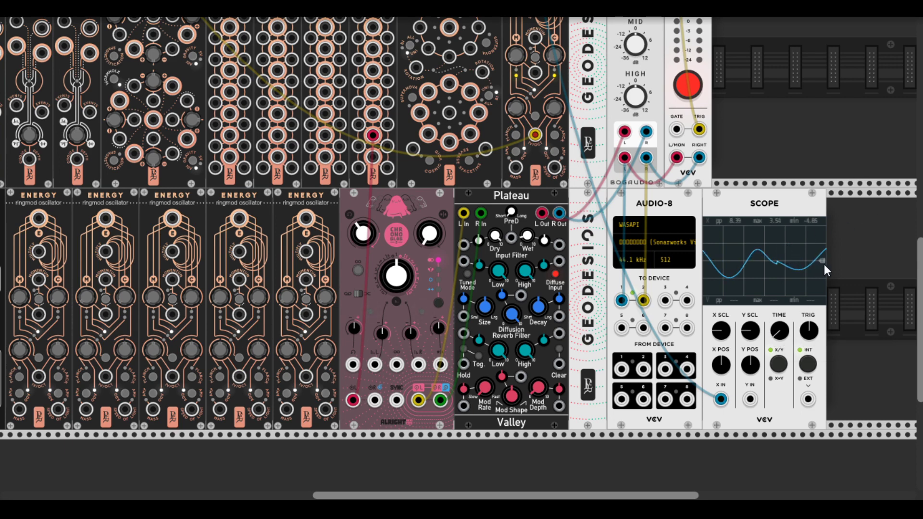
- Raise Energy's Momentum M to 0.75 and rework Freq C to make the waveform jagged
scroll(836, 245, "up", 2)
left_click_drag(516, 88, 516, 72)
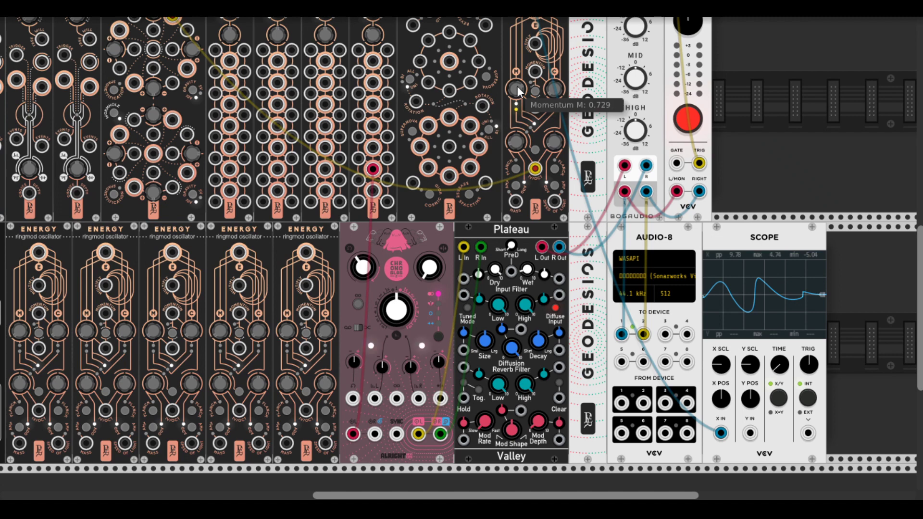
left_click_drag(554, 88, 554, 81)
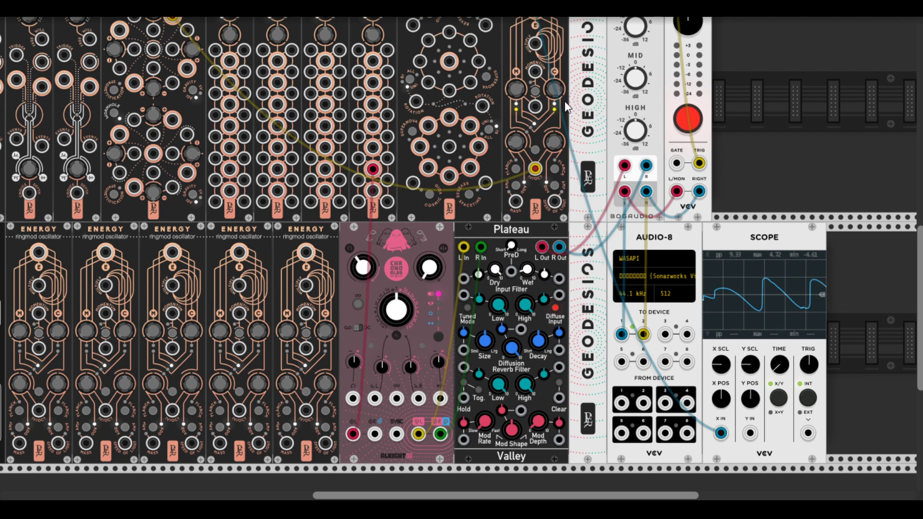
left_click_drag(553, 141, 554, 128)
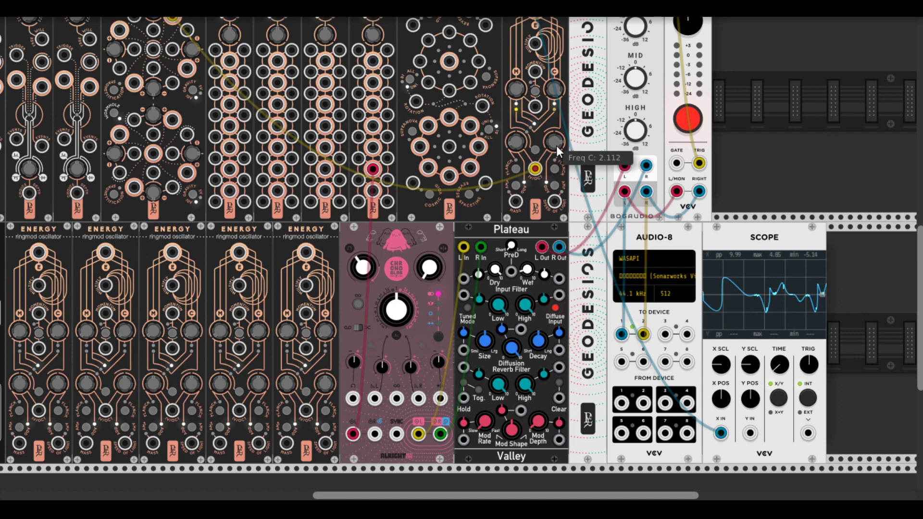
mouse_move(535, 149)
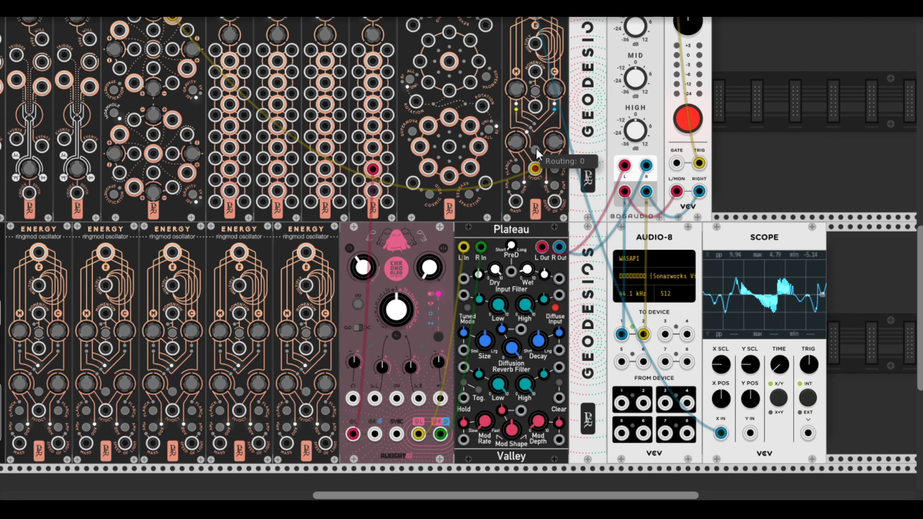
mouse_move(552, 143)
left_mouse_down()
mouse_move(552, 159)
mouse_move(552, 151)
left_mouse_up()
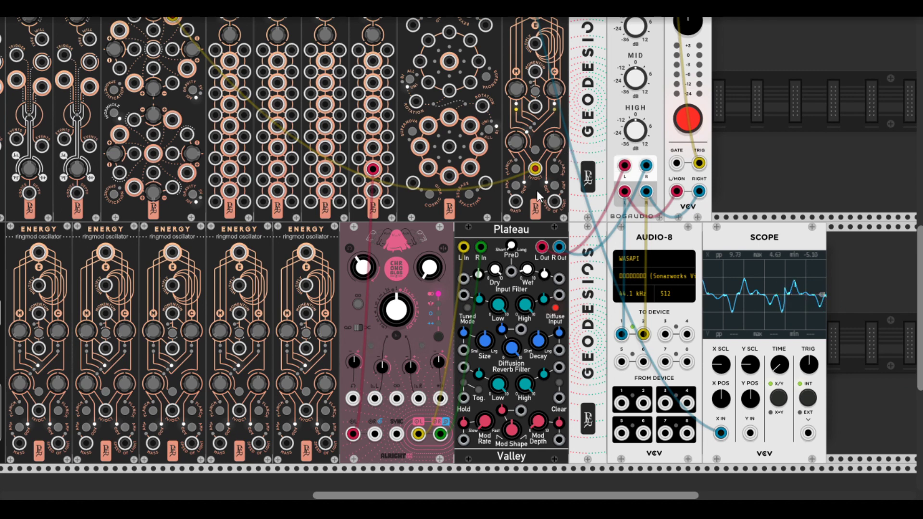
- Reach the lower row of five Energy oscillators and raise the first one's Momentum M to about 0.55
scroll(544, 186, "down", 2)
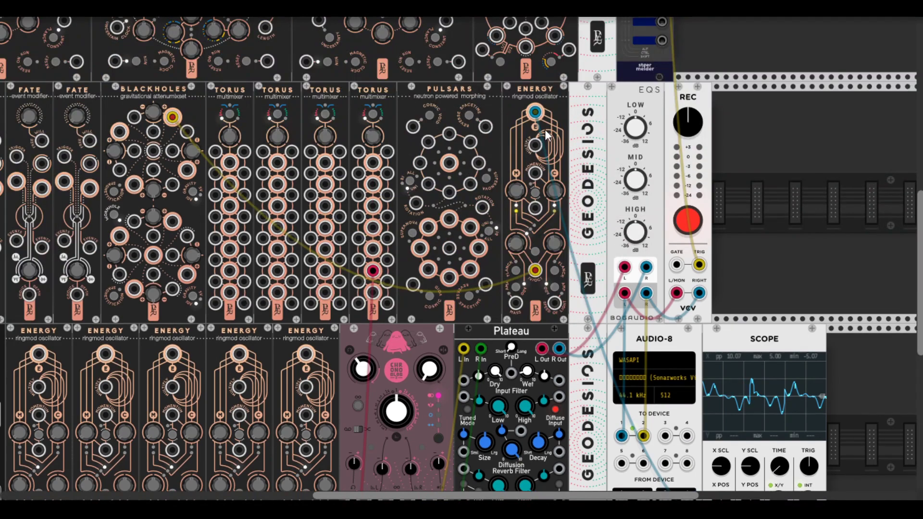
scroll(545, 129, "up", 2)
scroll(459, 293, "left", 3)
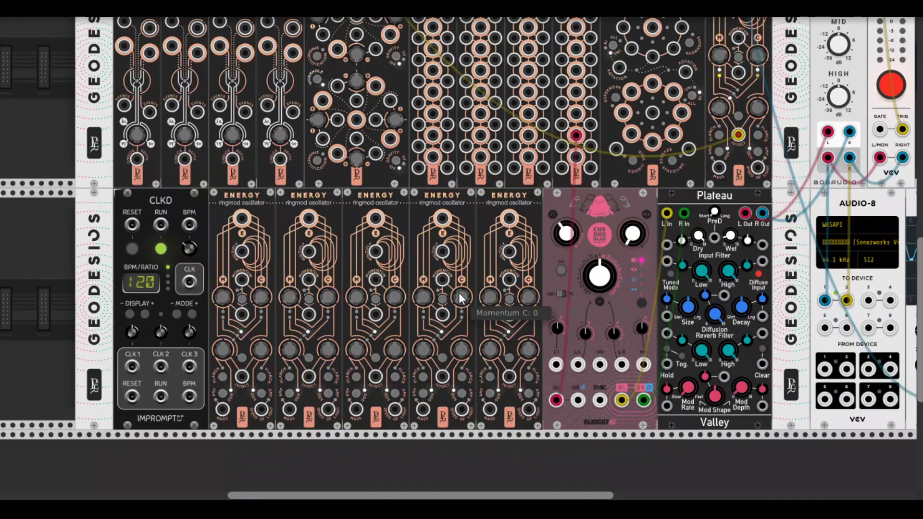
scroll(458, 293, "down", 3)
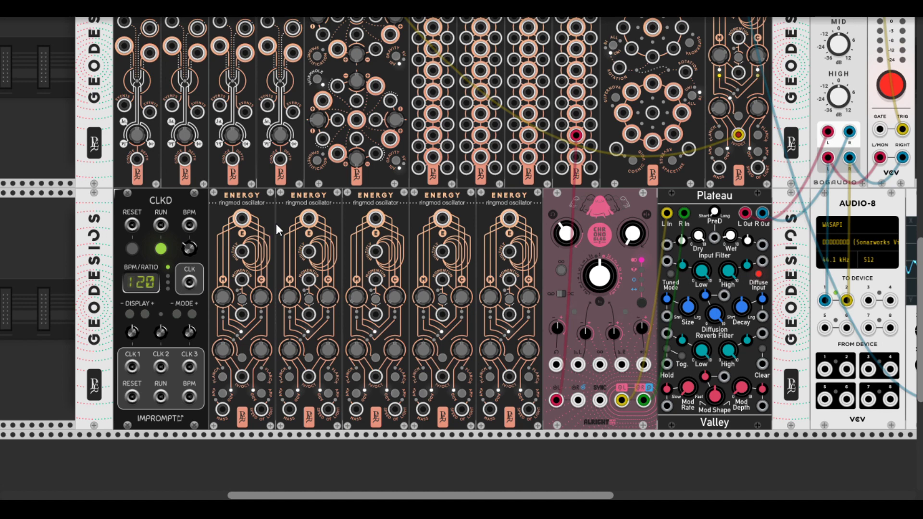
left_click(232, 299)
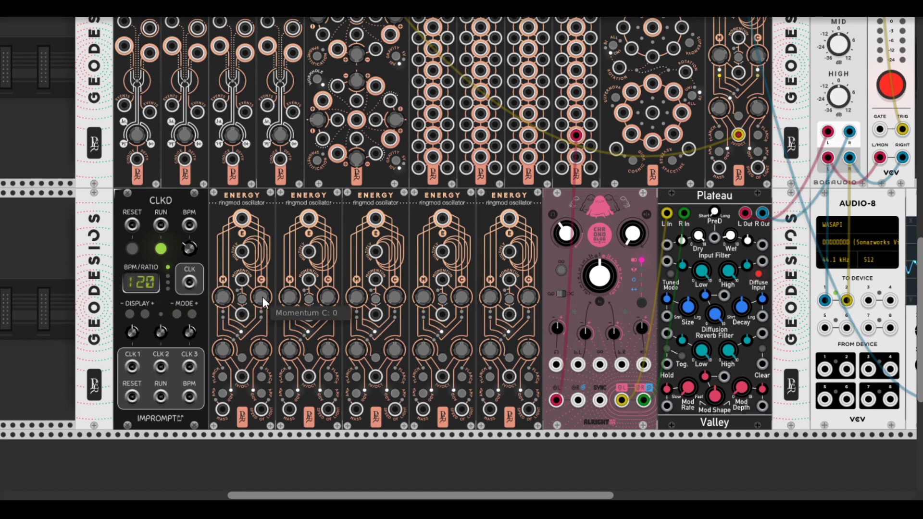
left_click_drag(223, 297, 258, 280)
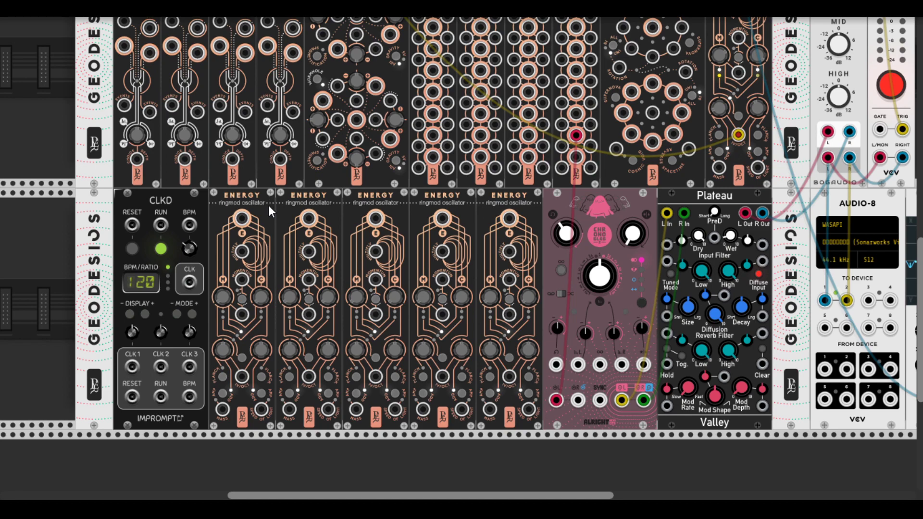
scroll(273, 273, "down", 5)
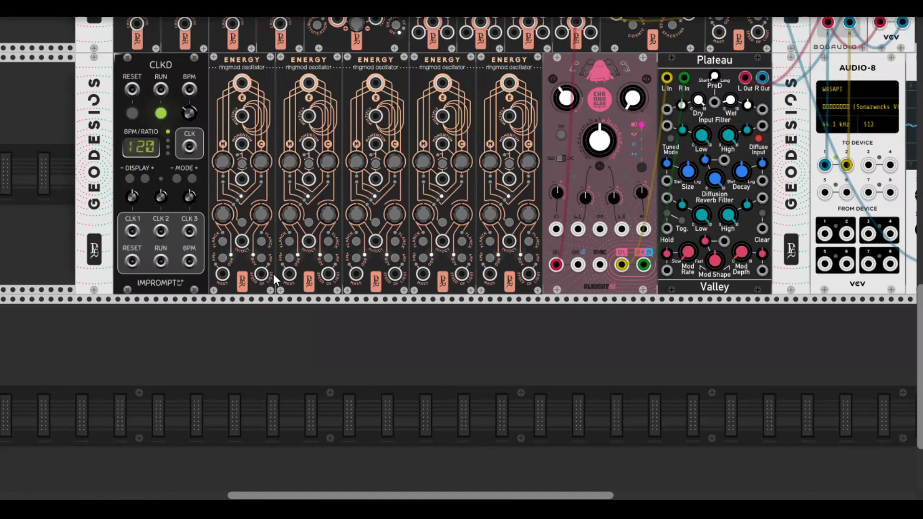
scroll(274, 273, "up", 5)
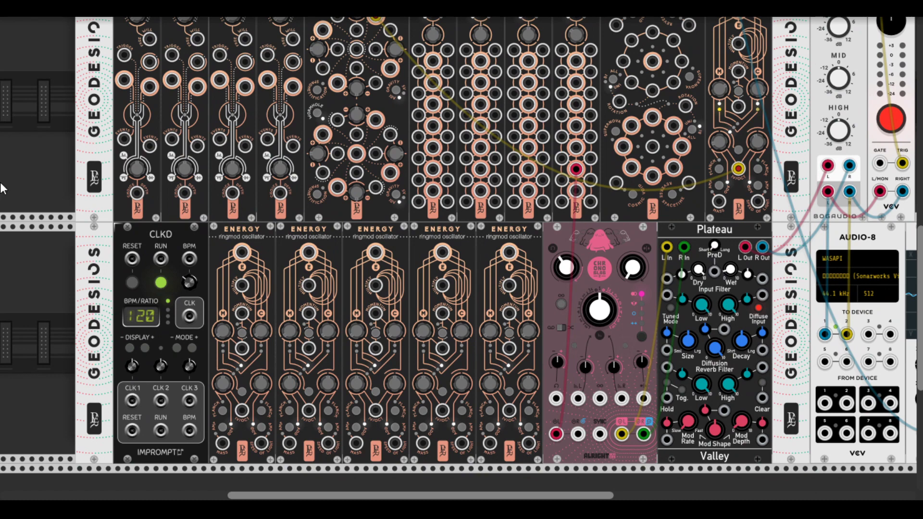
scroll(526, 252, "down", 1)
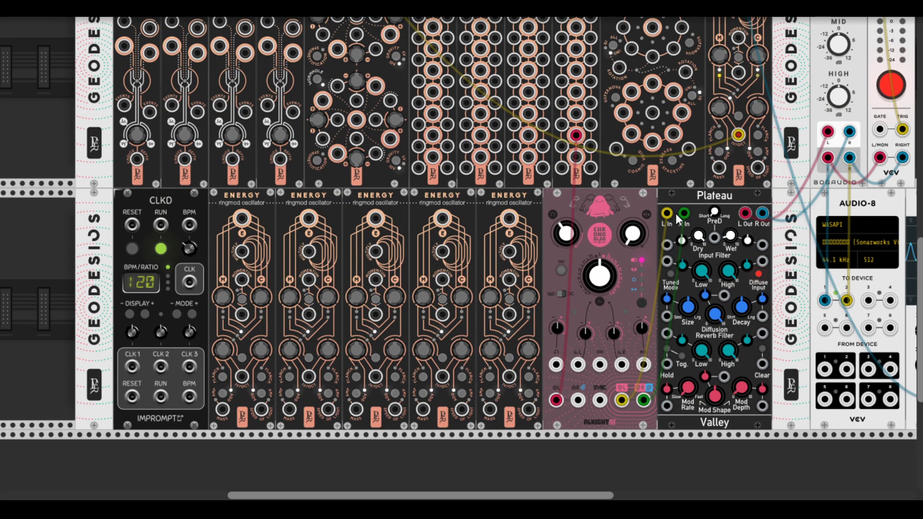
scroll(643, 220, "up", 2)
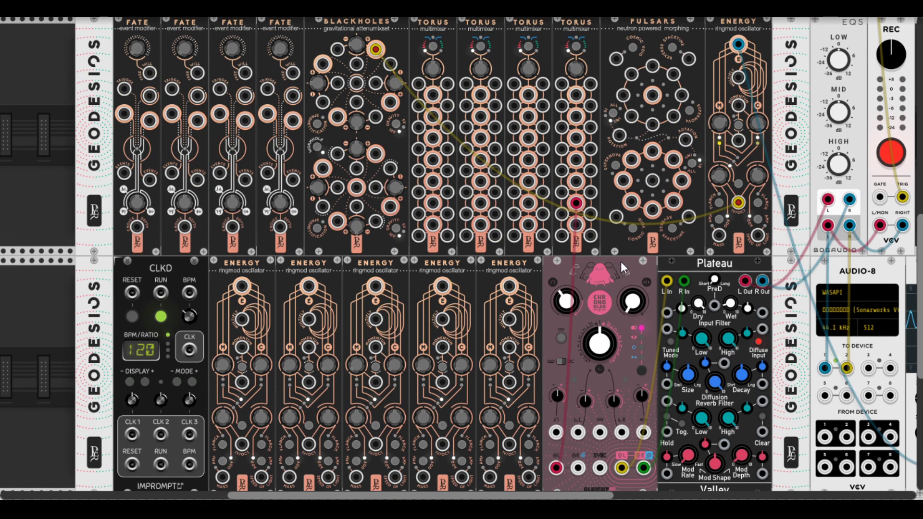
- Zoom and scroll the view to frame all three Geodesics rows, sequencers through the scope
scroll(622, 261, "down", 2, "ctrl")
scroll(621, 262, "down", 2, "ctrl")
scroll(644, 263, "up", 1, "ctrl")
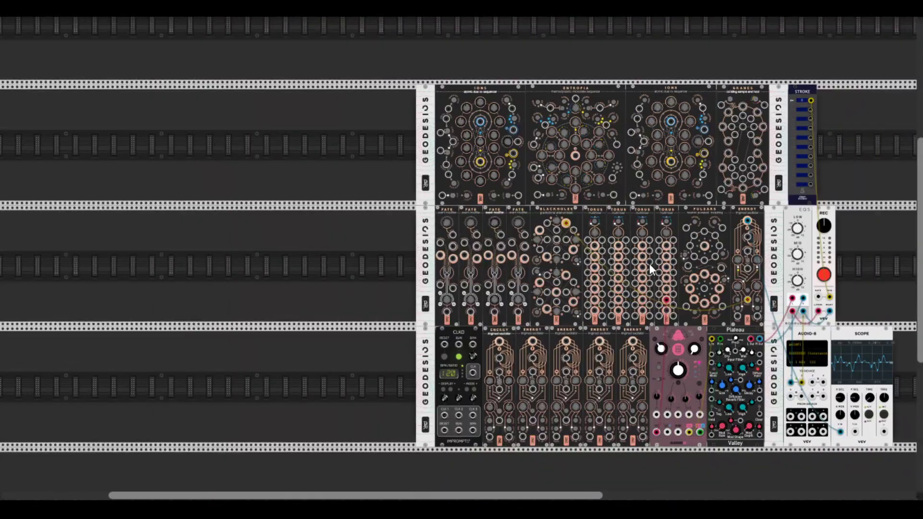
scroll(649, 263, "up", 1, "ctrl")
scroll(651, 268, "up", 1, "ctrl")
scroll(609, 277, "up", 1, "ctrl")
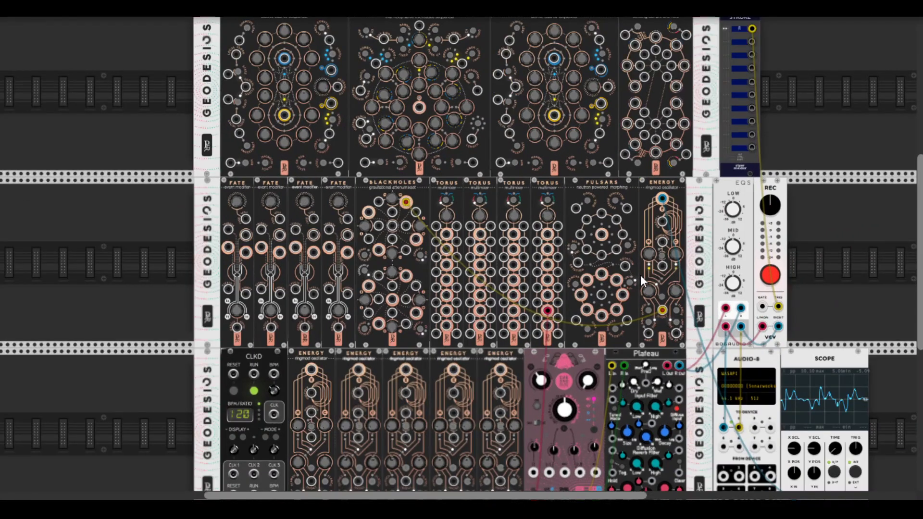
scroll(641, 280, "up", 1)
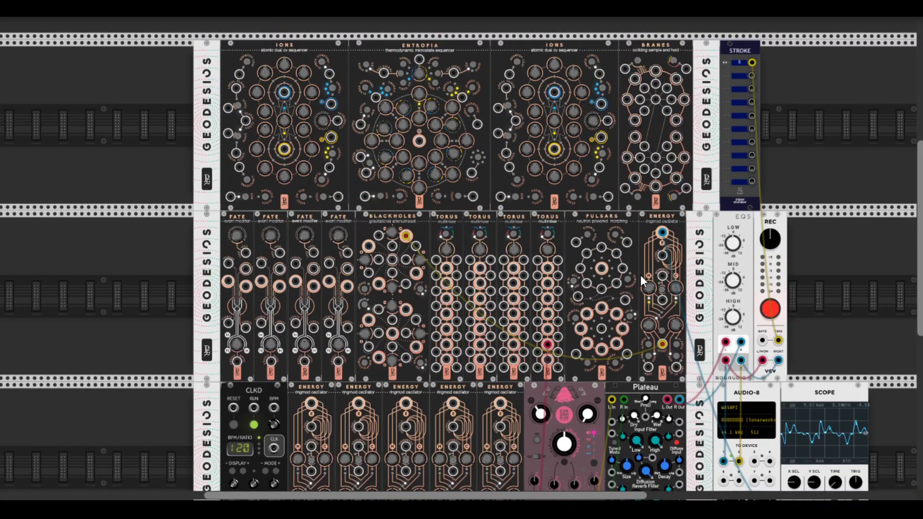
scroll(641, 278, "down", 4)
scroll(649, 282, "up", 2)
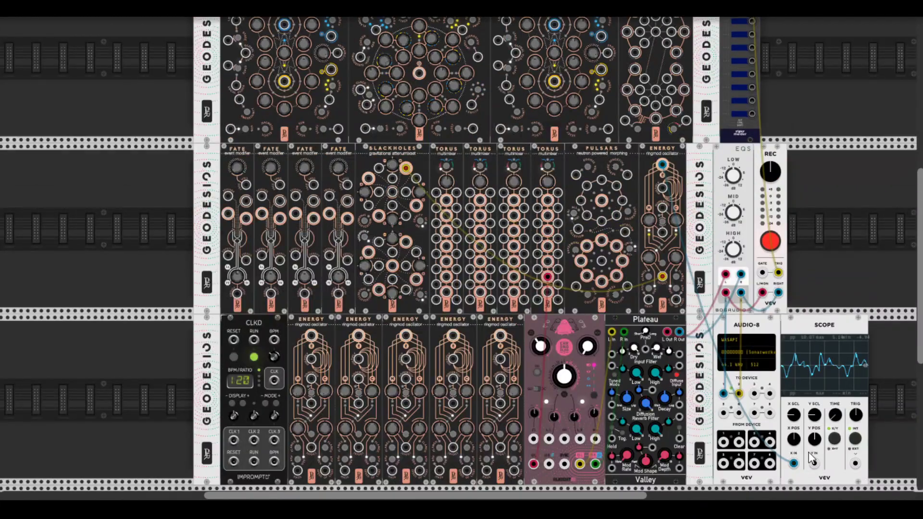